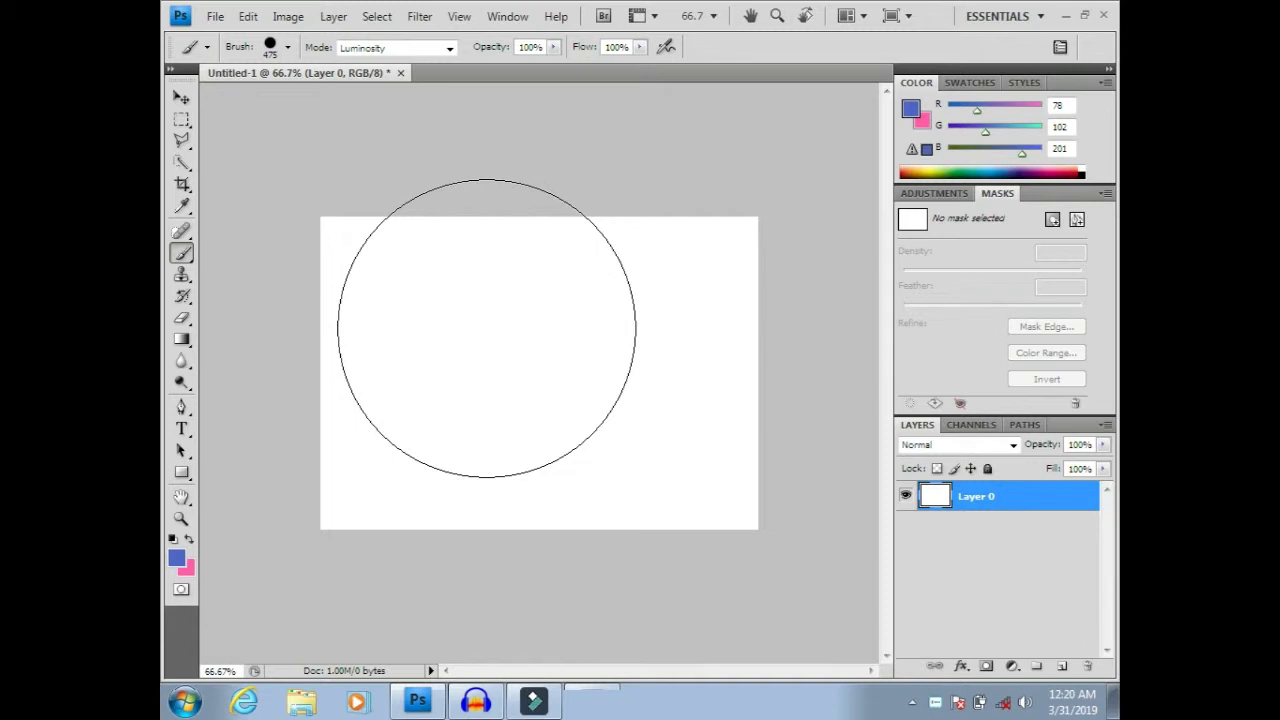
# Paint two dabs at the canvas centre with the 475 px Luminosity-mode brush.
pyautogui.click(486, 328)
pyautogui.click(486, 328)
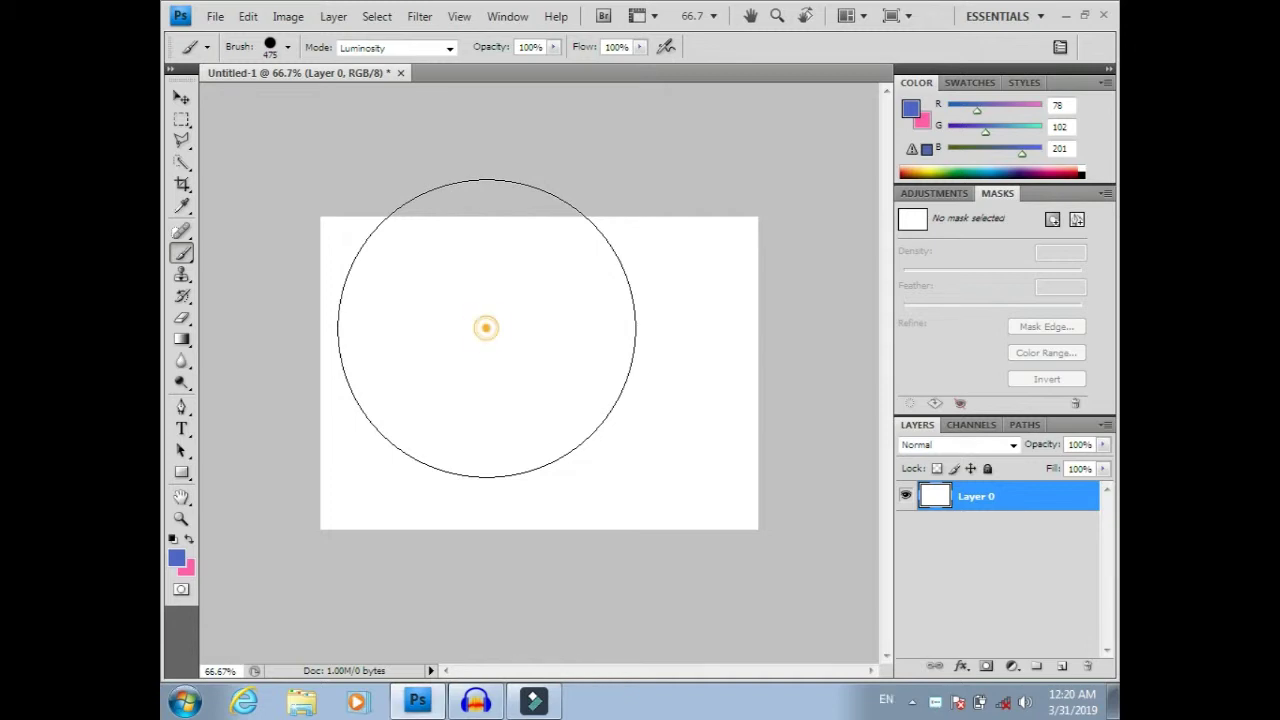
# Shrink the brush to 90 px and paint a grey dab near the canvas centre.
pyautogui.press('[')
pyautogui.press('[')
pyautogui.press('[')
pyautogui.press('[')
pyautogui.press('[')
pyautogui.press('[')
pyautogui.press('[')
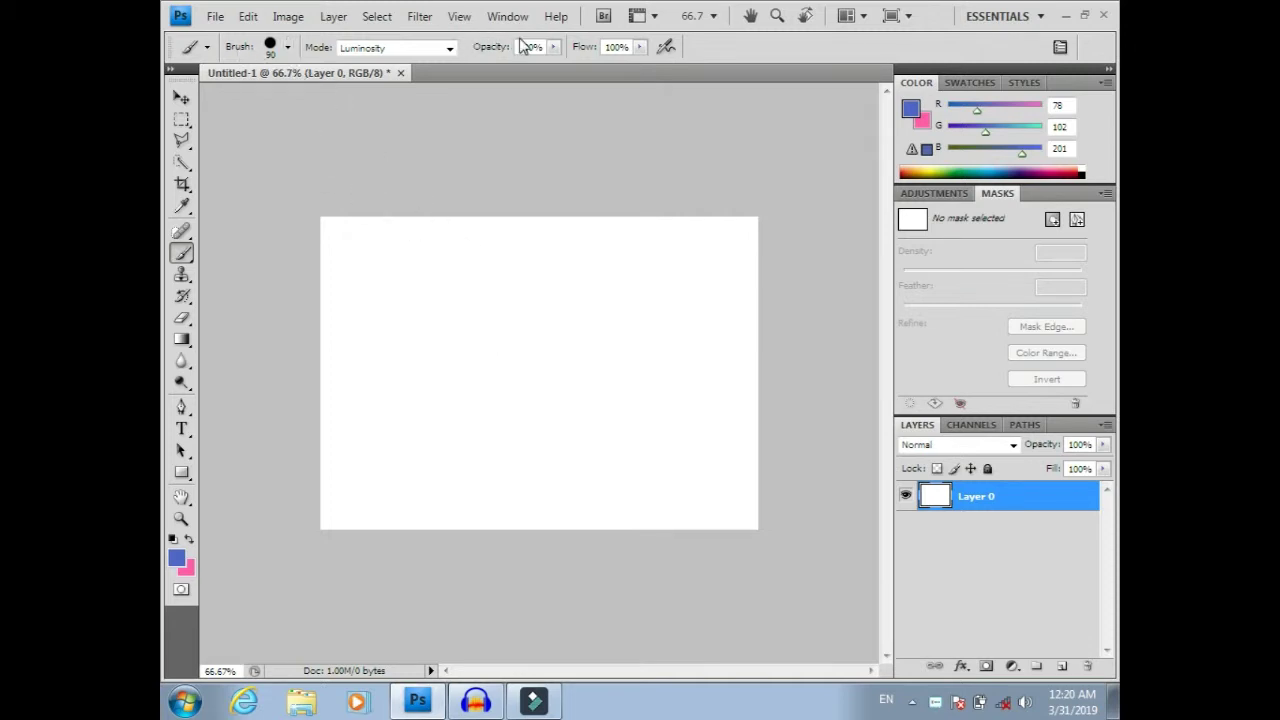
pyautogui.click(288, 48)
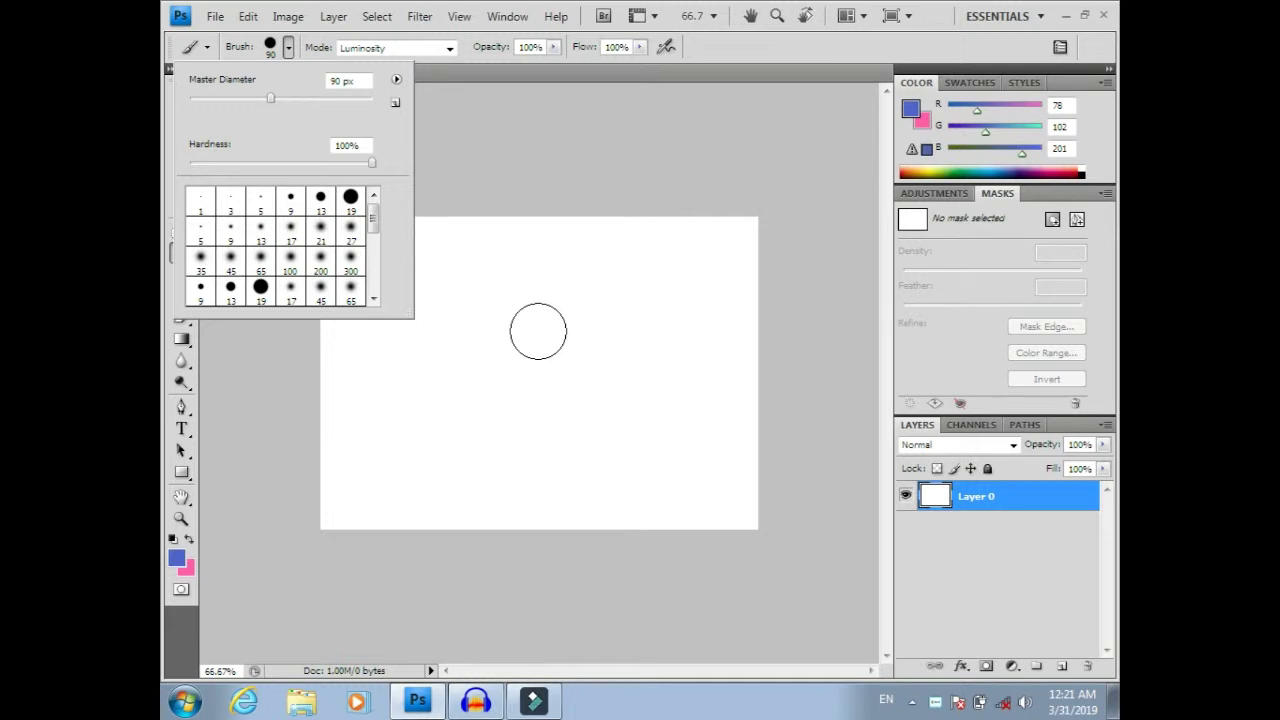
pyautogui.click(532, 346)
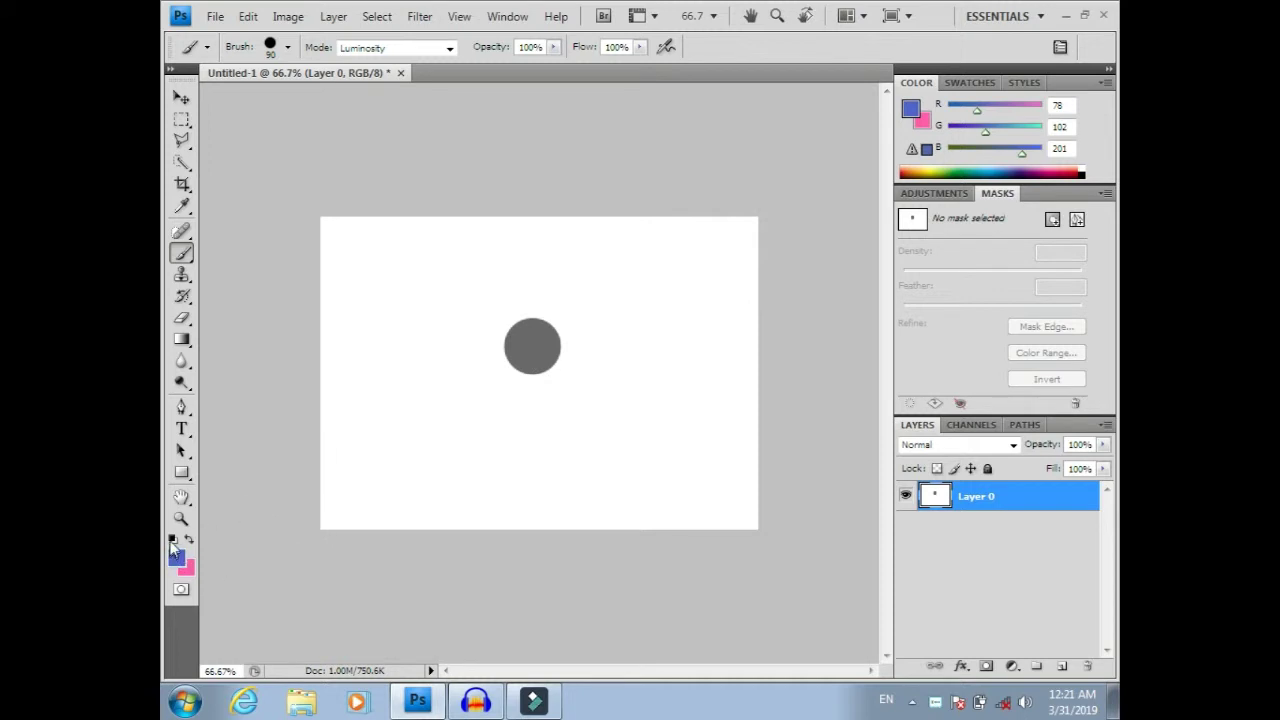
# Reset colours to black and white, undo the grey dab, and paint a black dab up-right.
pyautogui.click(172, 540)
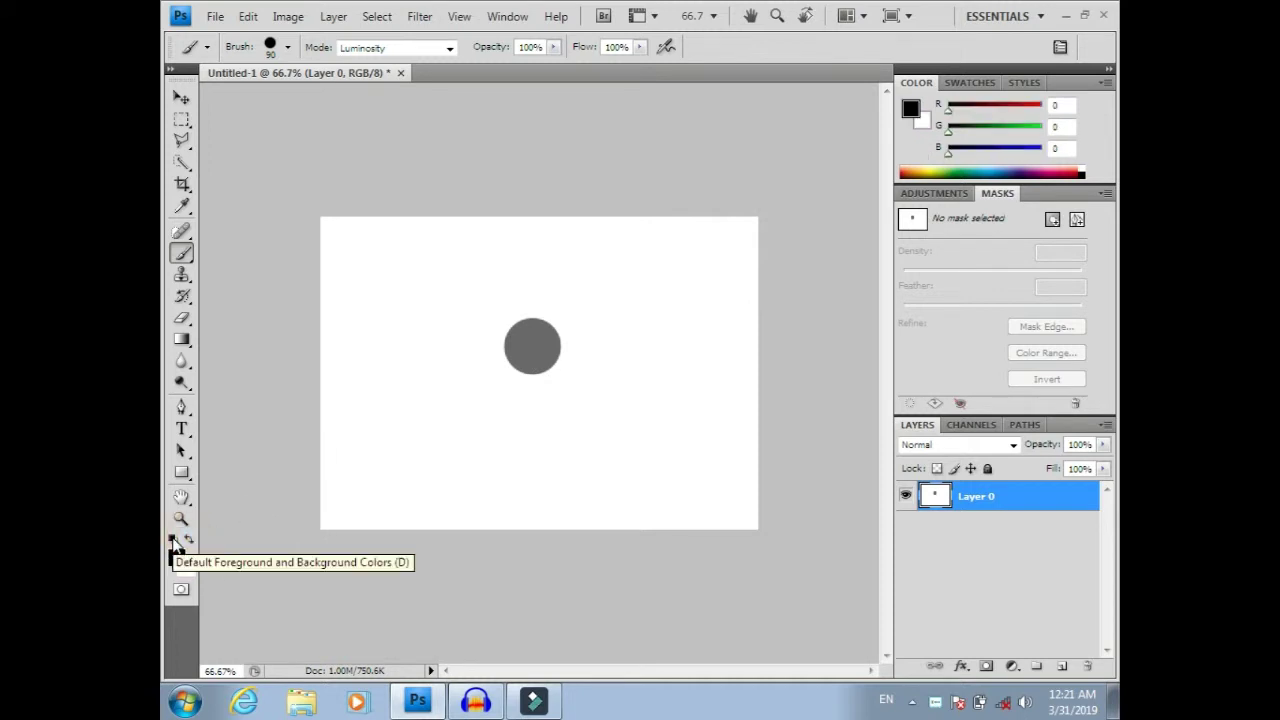
pyautogui.hotkey('ctrl', 'z')
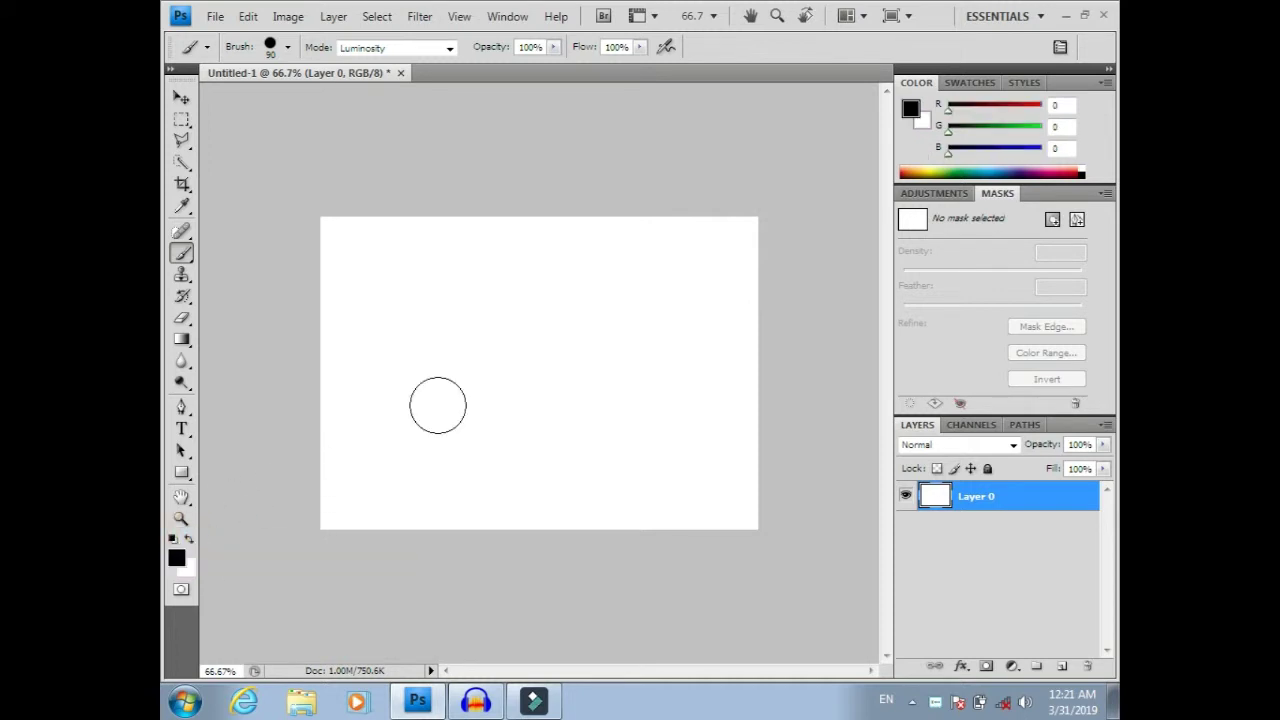
pyautogui.click(598, 306)
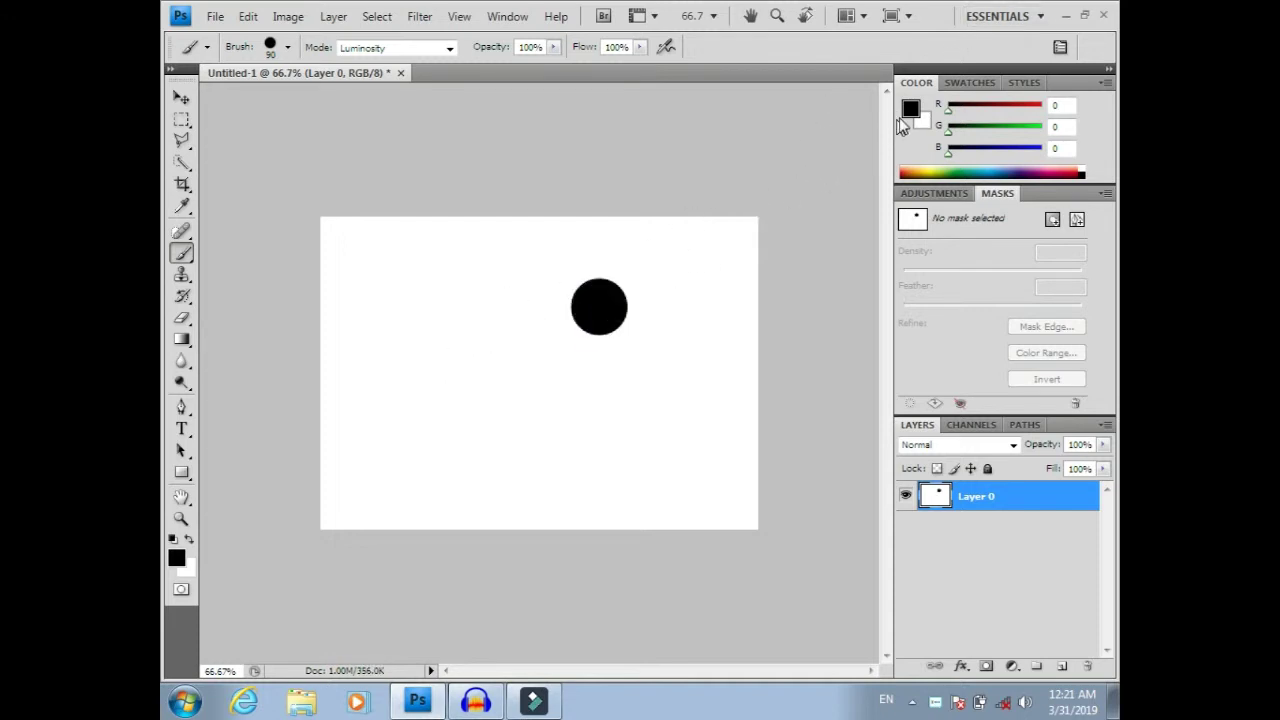
# Set the foreground colour to bright green 00e52d.
pyautogui.click(910, 110)
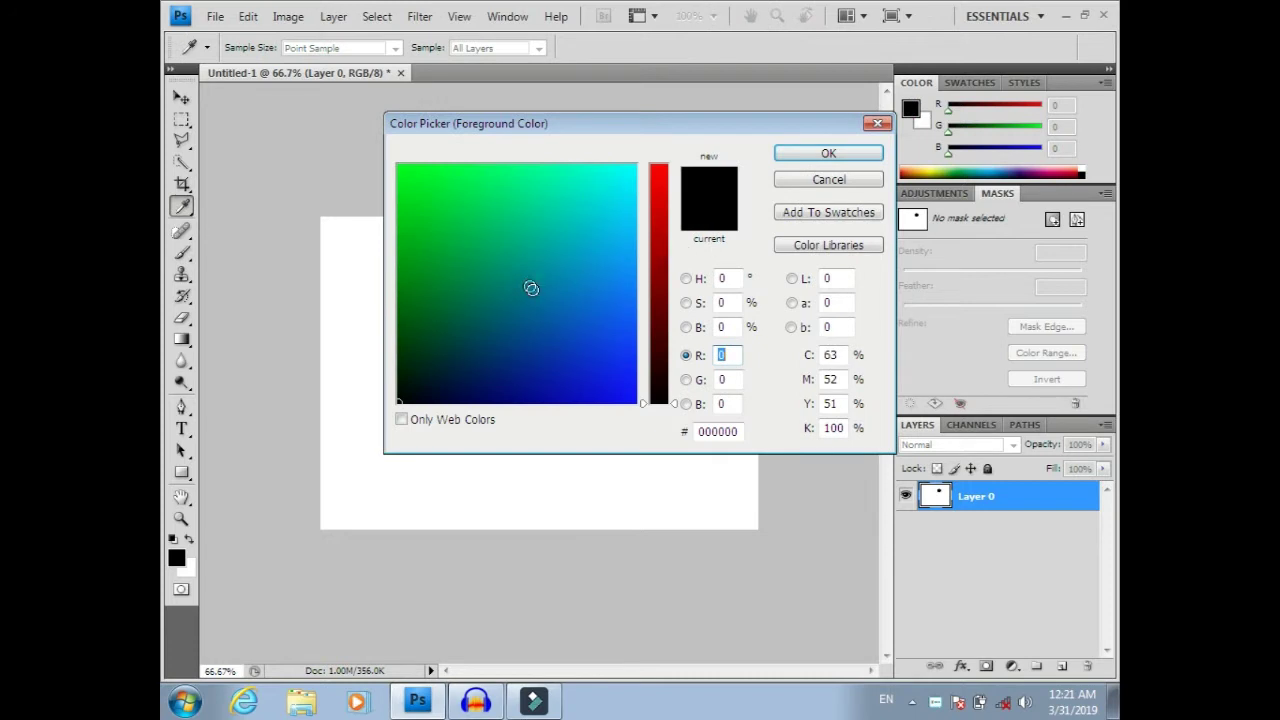
pyautogui.click(439, 188)
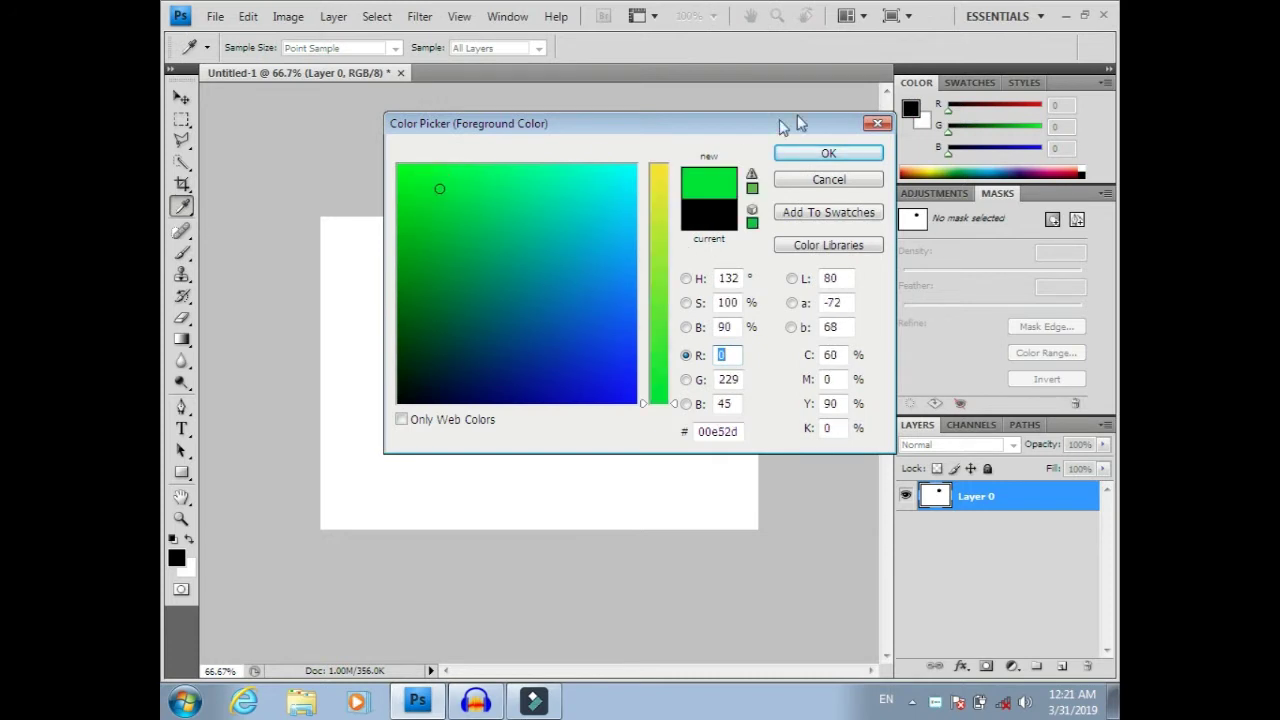
pyautogui.click(828, 155)
# Paint a dab at lower left, then lower brush hardness to 47% and dab left of the black dot.
pyautogui.press('b')
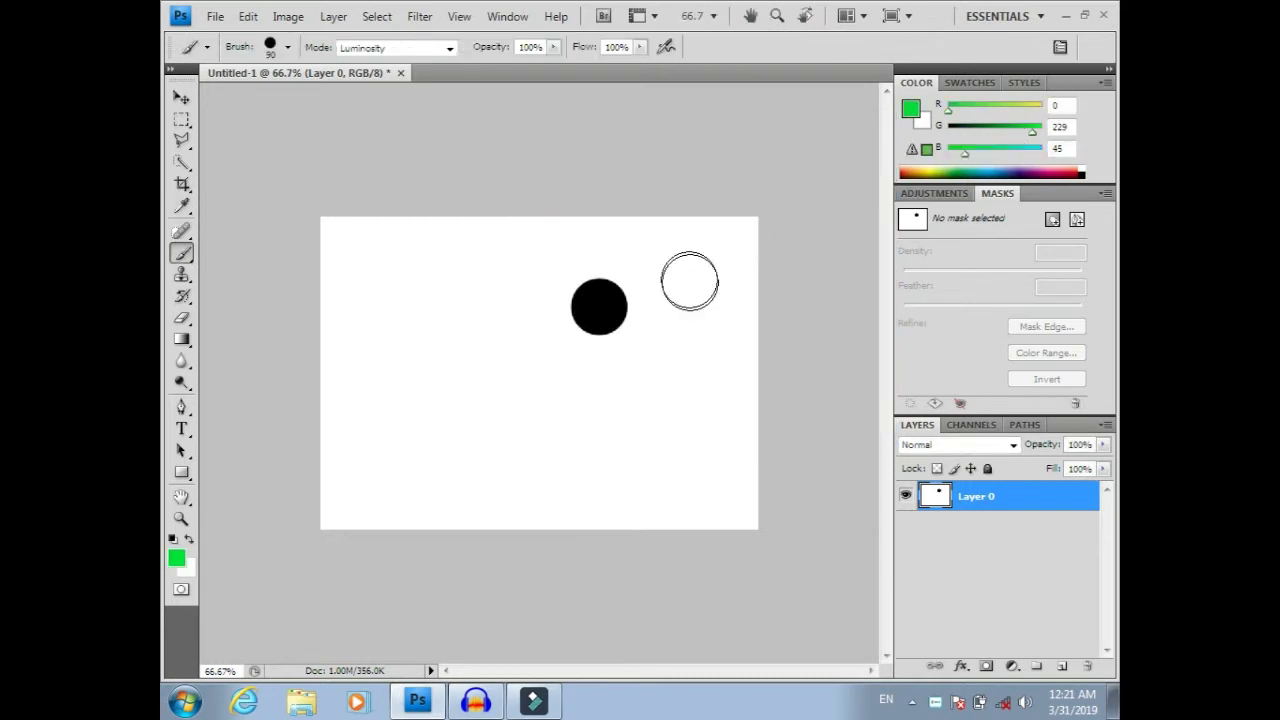
pyautogui.click(454, 424)
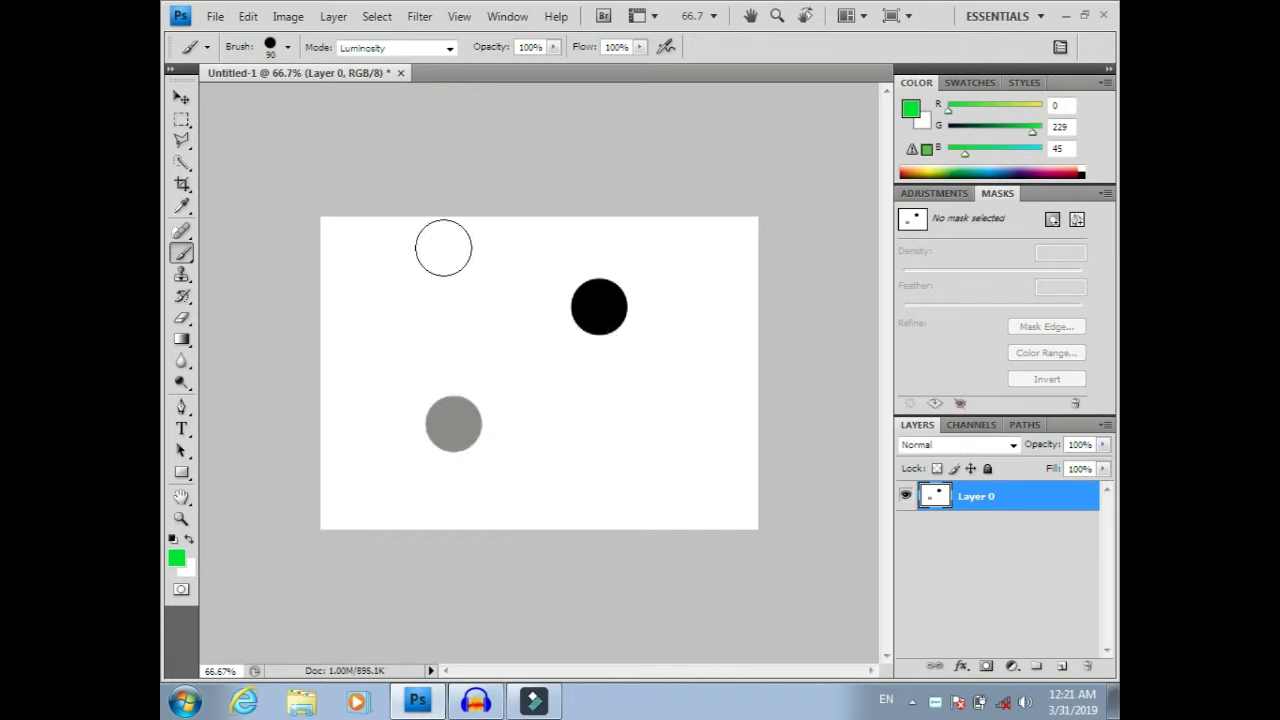
pyautogui.click(287, 47)
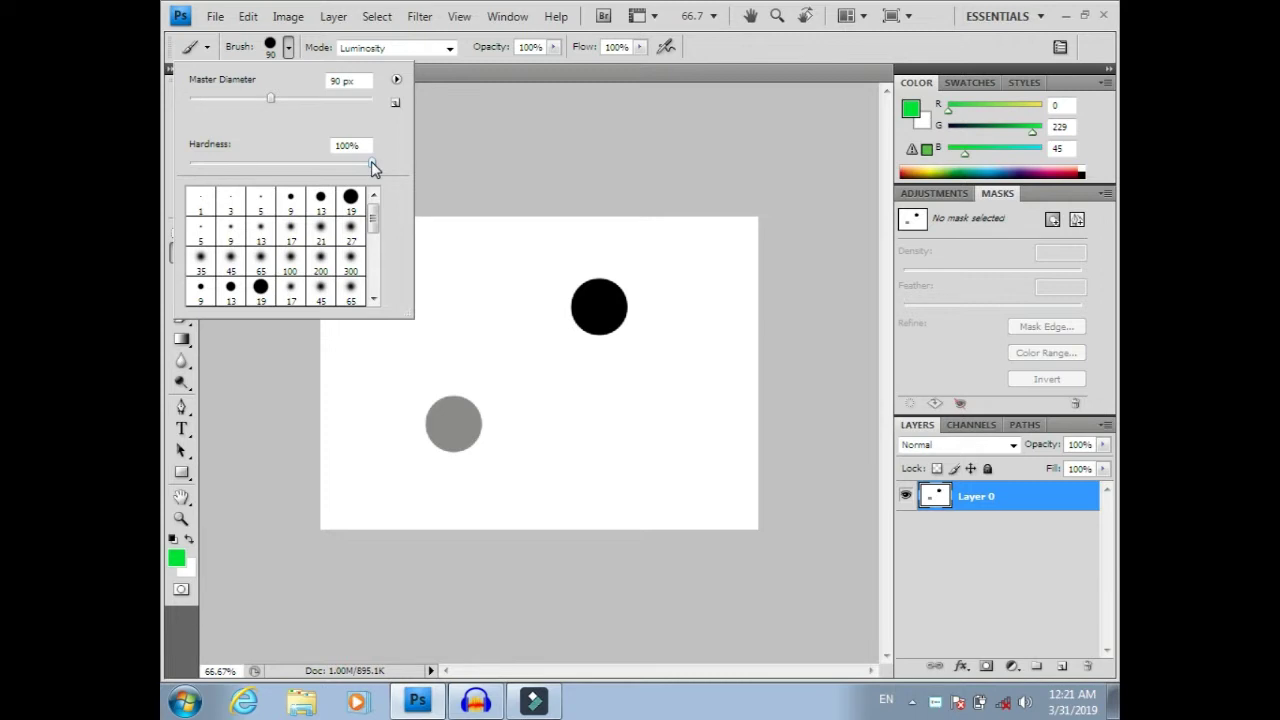
pyautogui.moveTo(371, 163)
pyautogui.mouseDown()
pyautogui.moveTo(273, 170)
pyautogui.moveTo(282, 163)
pyautogui.mouseUp()
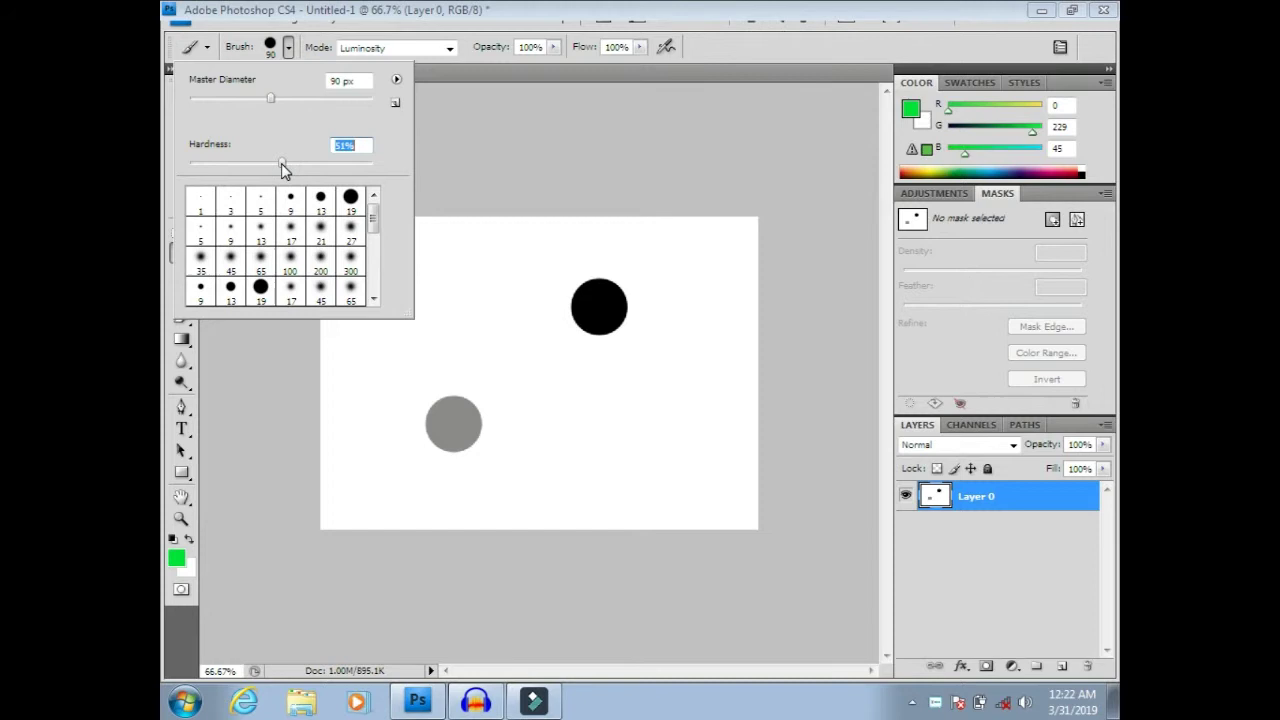
pyautogui.moveTo(282, 170); pyautogui.dragTo(277, 170)
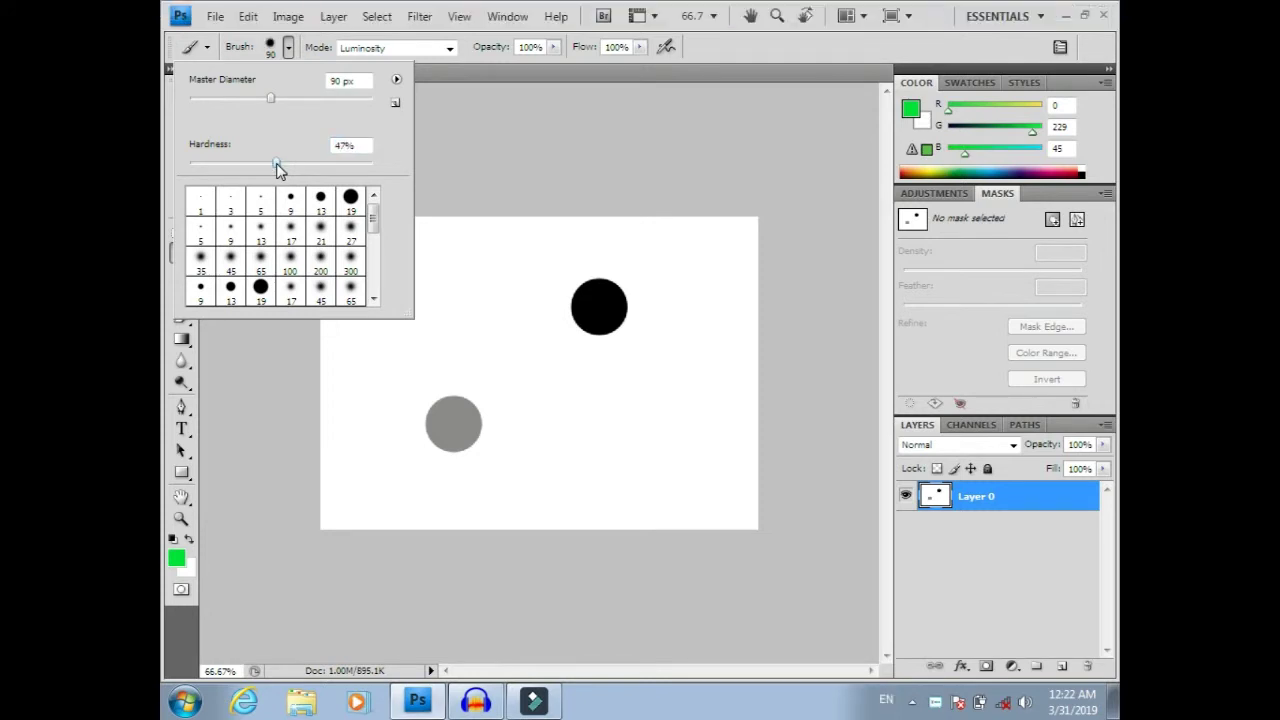
pyautogui.click(466, 288)
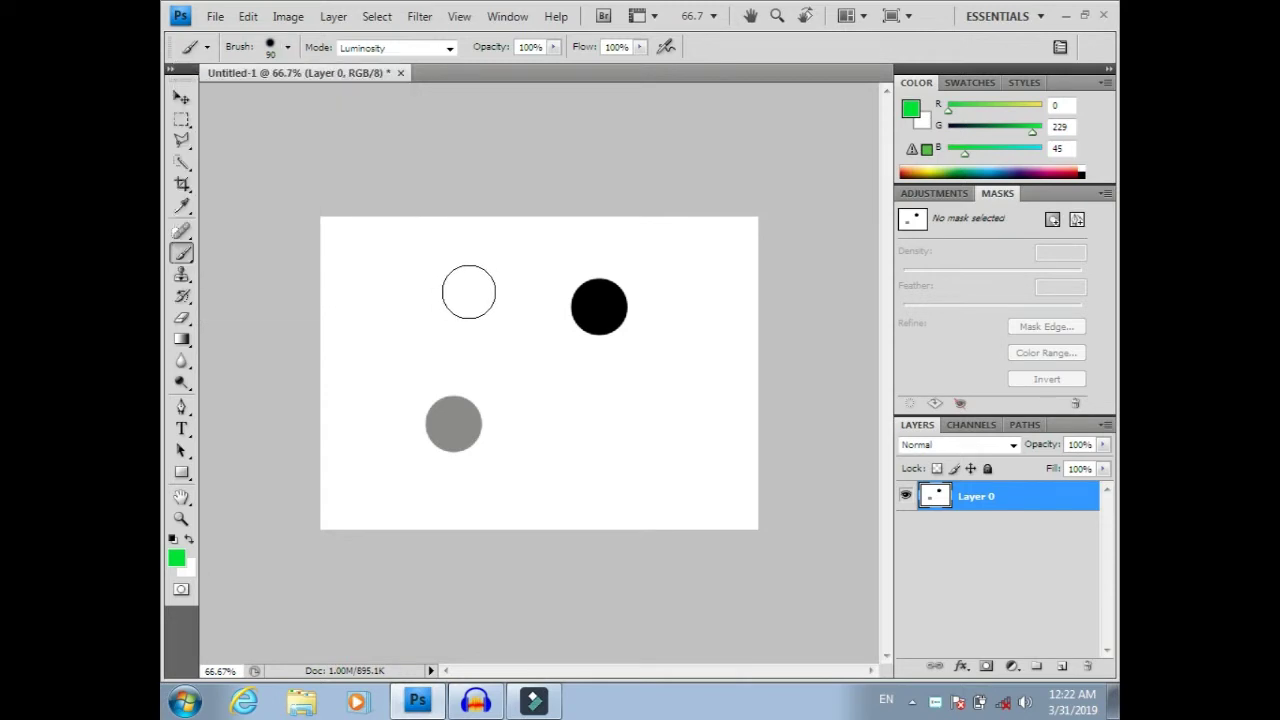
pyautogui.click(467, 290)
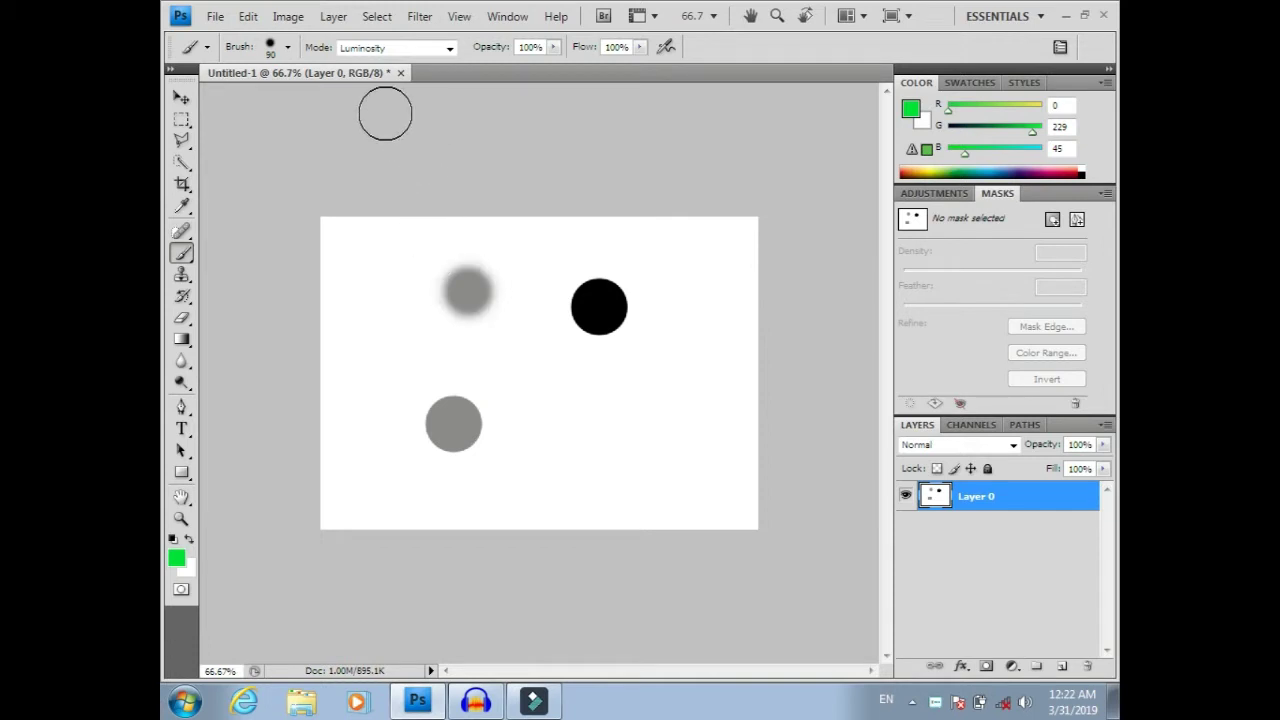
# Switch the brush mode to Normal and paint a soft green dab beside the lower grey dot.
pyautogui.click(450, 48)
pyautogui.click(398, 65)
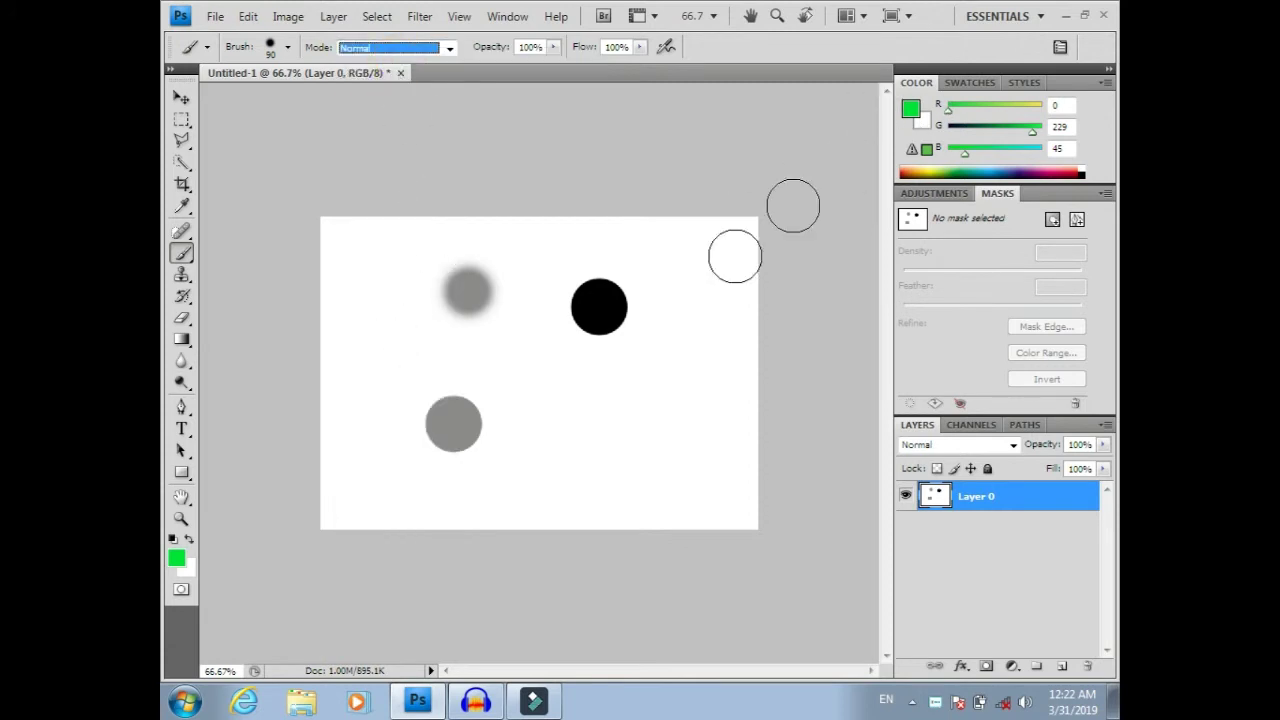
pyautogui.click(561, 419)
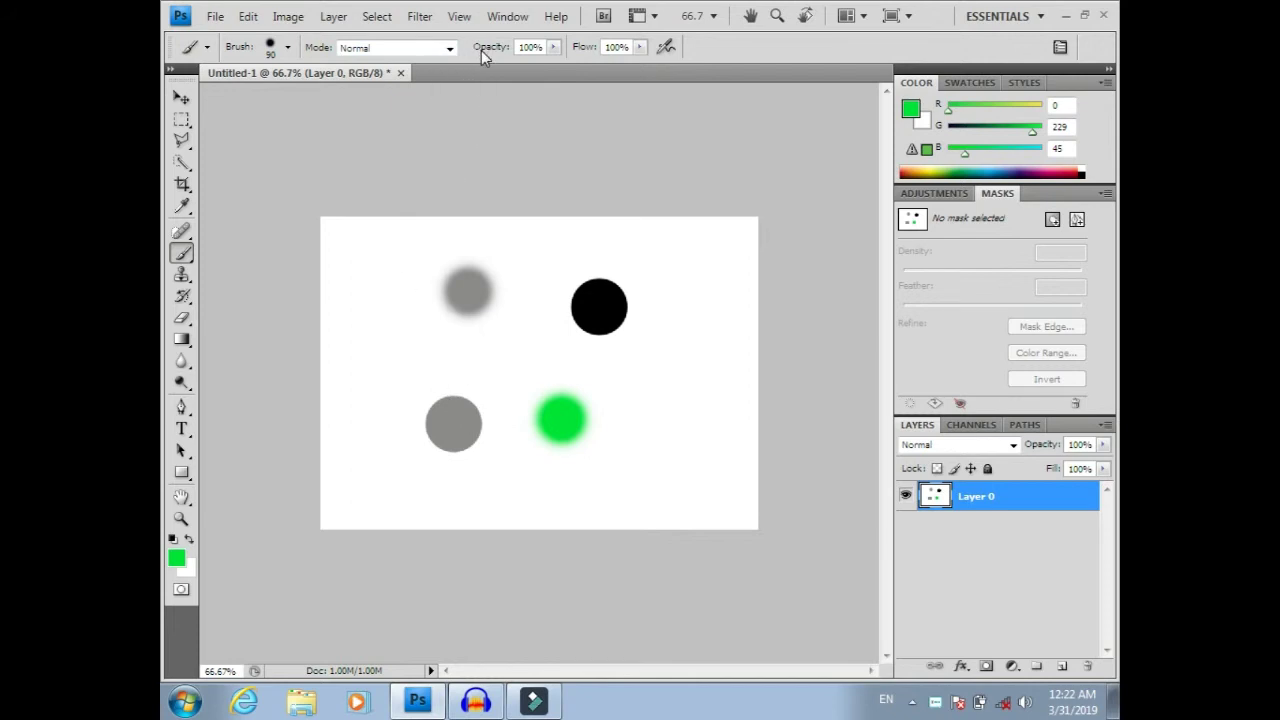
pyautogui.click(289, 48)
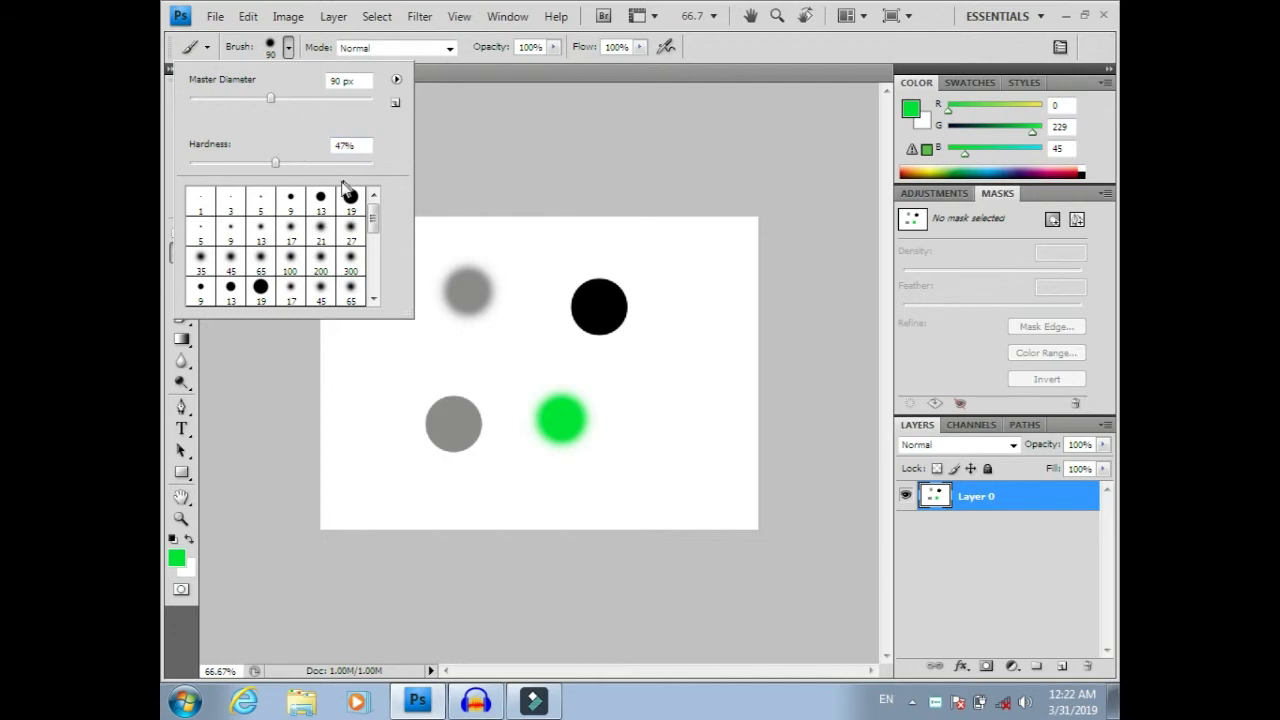
# Paint a 20%-hardness green spot at right, then a 100%-hardness green spot lower down.
pyautogui.click(276, 165)
pyautogui.moveTo(278, 165); pyautogui.dragTo(226, 163)
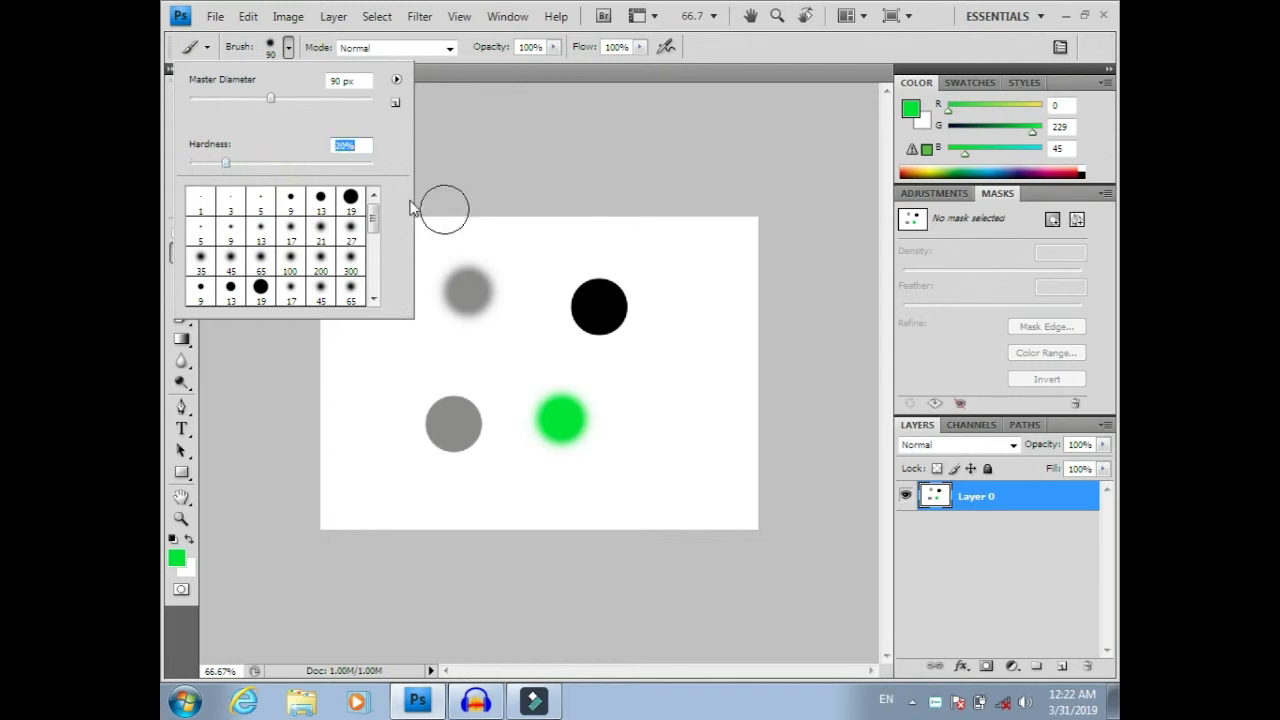
pyautogui.click(668, 380)
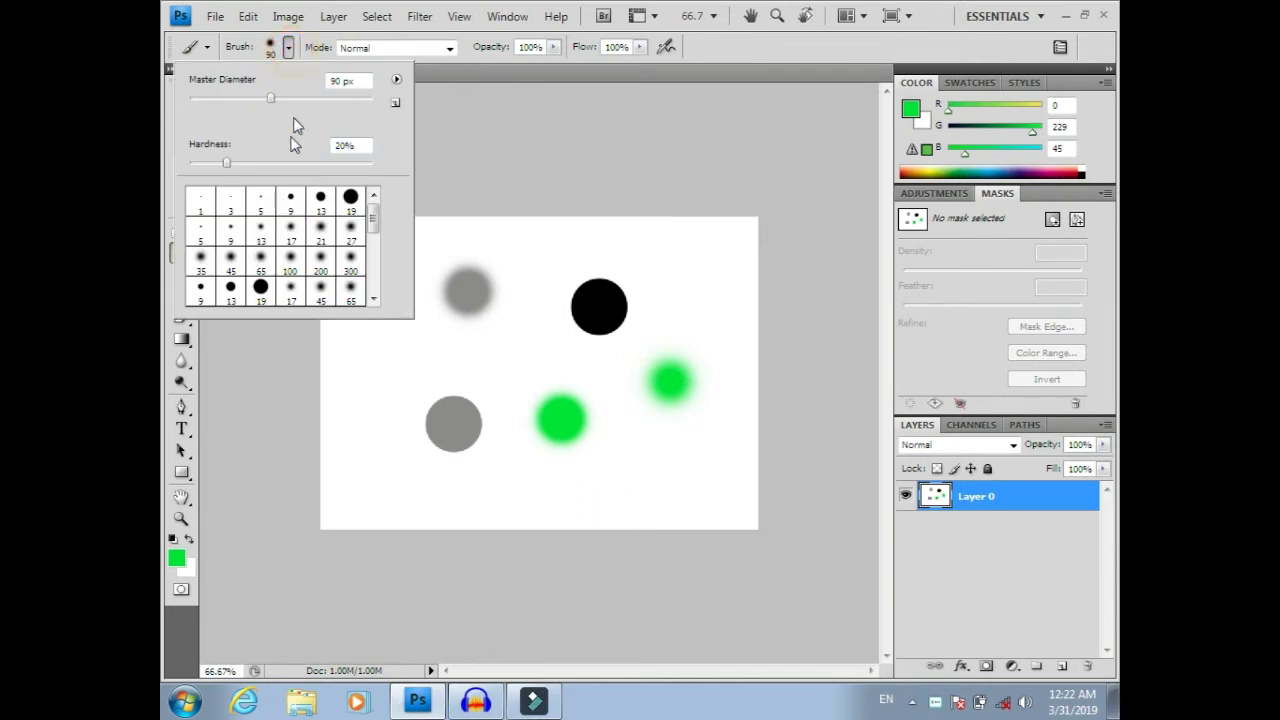
pyautogui.moveTo(226, 163)
pyautogui.mouseDown()
pyautogui.moveTo(335, 163)
pyautogui.moveTo(500, 197)
pyautogui.mouseUp()
pyautogui.click(683, 452)
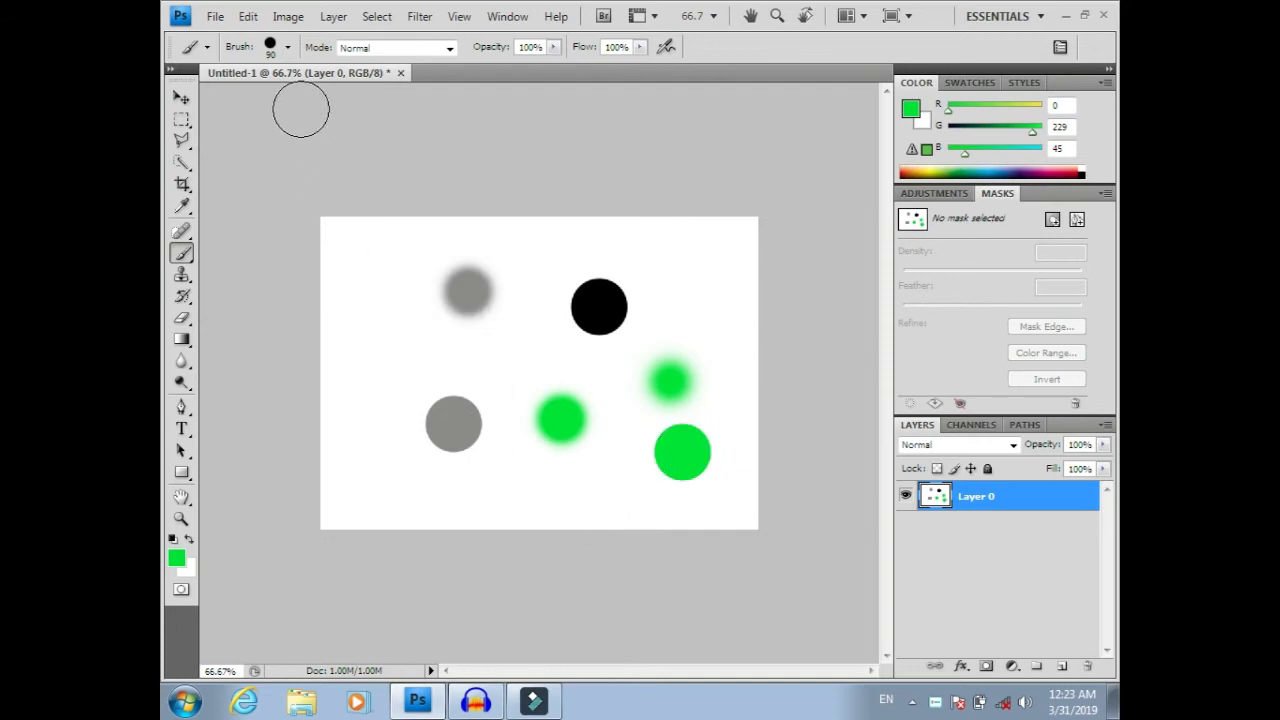
# Enlarge the brush to 2500 px and flood the whole canvas green with one dab.
pyautogui.click(288, 47)
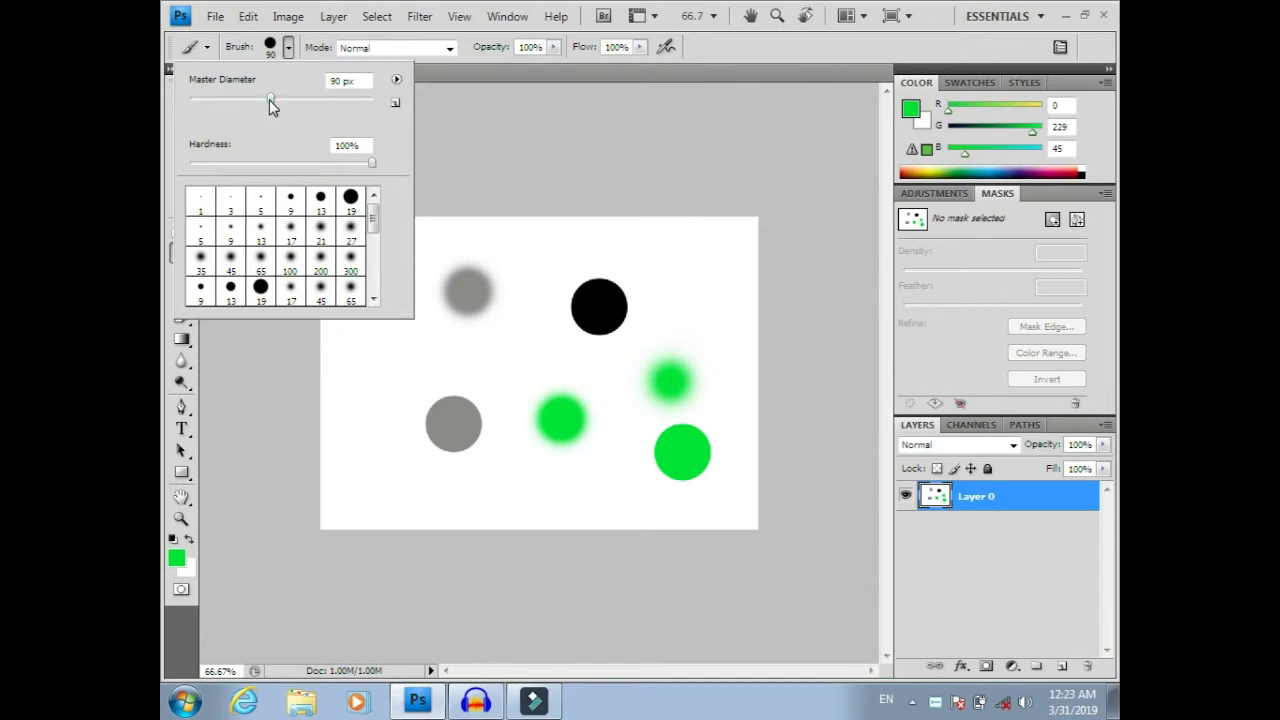
pyautogui.moveTo(270, 103); pyautogui.dragTo(395, 110)
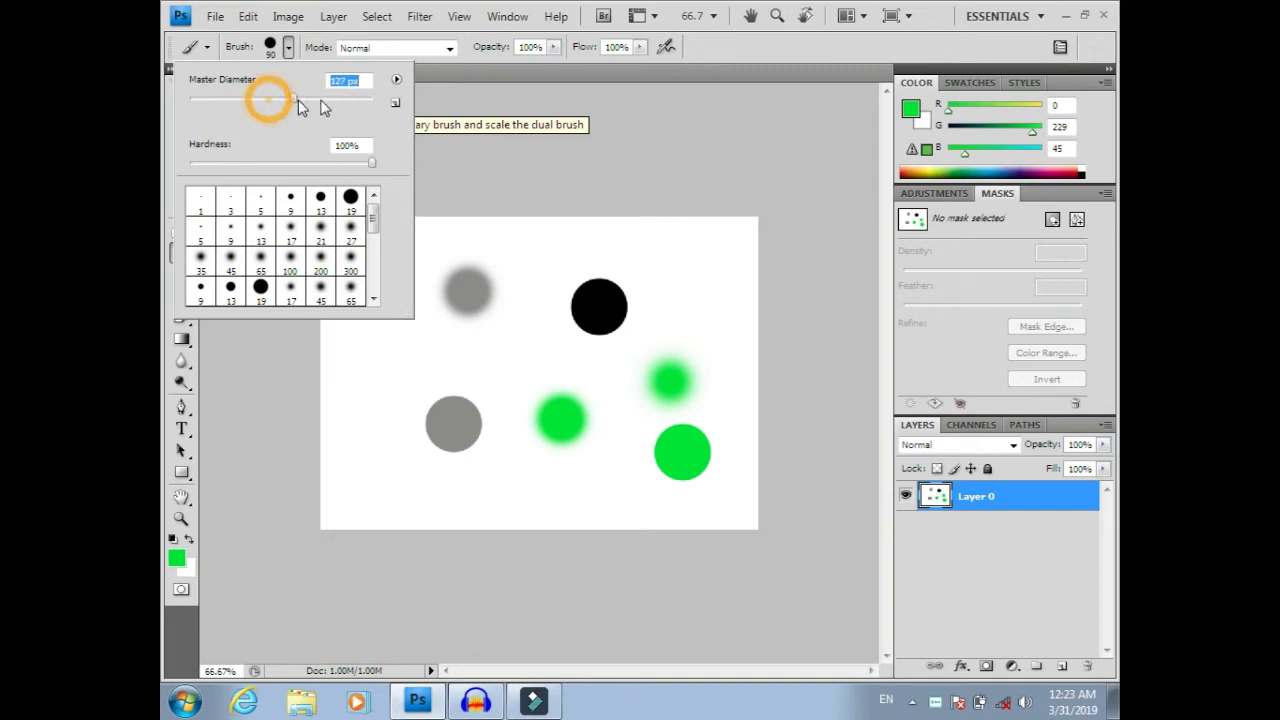
pyautogui.click(407, 370)
pyautogui.click(392, 295)
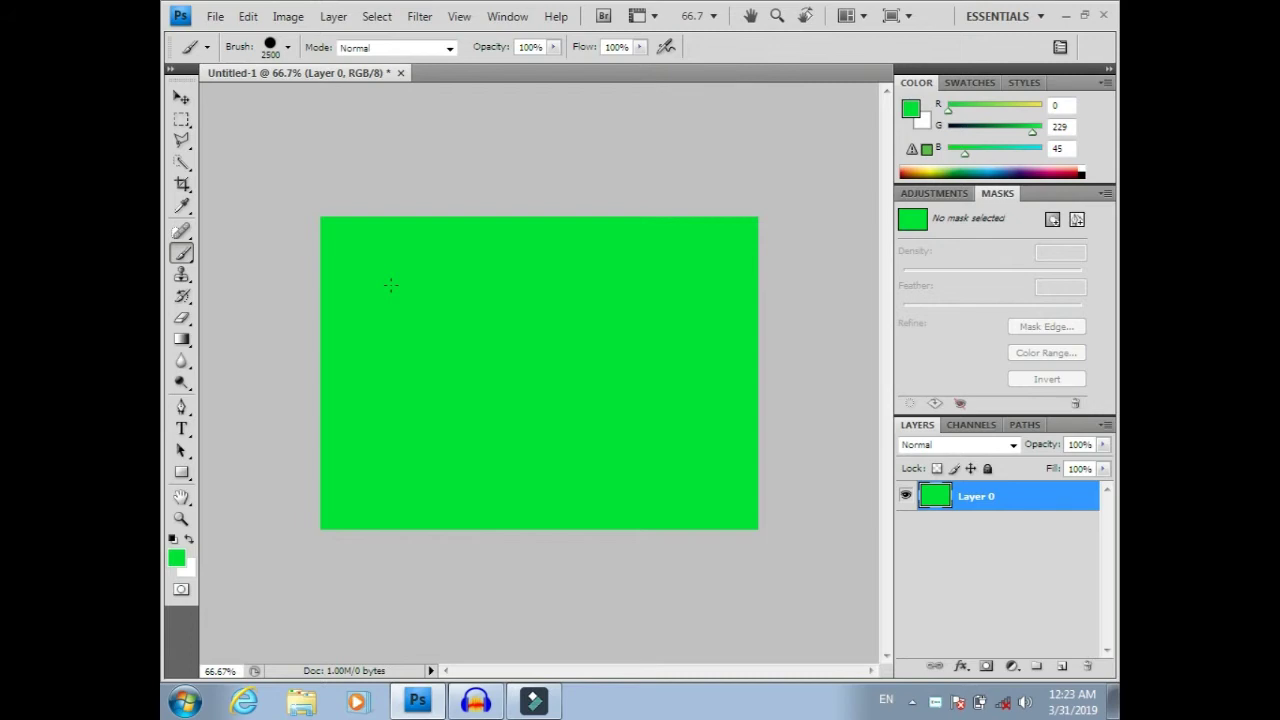
# Resize the brush to 100 px and undo the full-canvas green fill.
pyautogui.press('[')
pyautogui.press('[')
pyautogui.press('[')
pyautogui.press('[')
pyautogui.press('[')
pyautogui.press('[')
pyautogui.press('[')
pyautogui.press('[')
pyautogui.press('[')
pyautogui.press('[')
pyautogui.press('[')
pyautogui.press('[')
pyautogui.press('[')
pyautogui.press('[')
pyautogui.press('[')
pyautogui.press('[')
pyautogui.press('[')
pyautogui.press(']')
pyautogui.press(']')
pyautogui.press(']')
pyautogui.press(']')
pyautogui.press(']')
pyautogui.press(']')
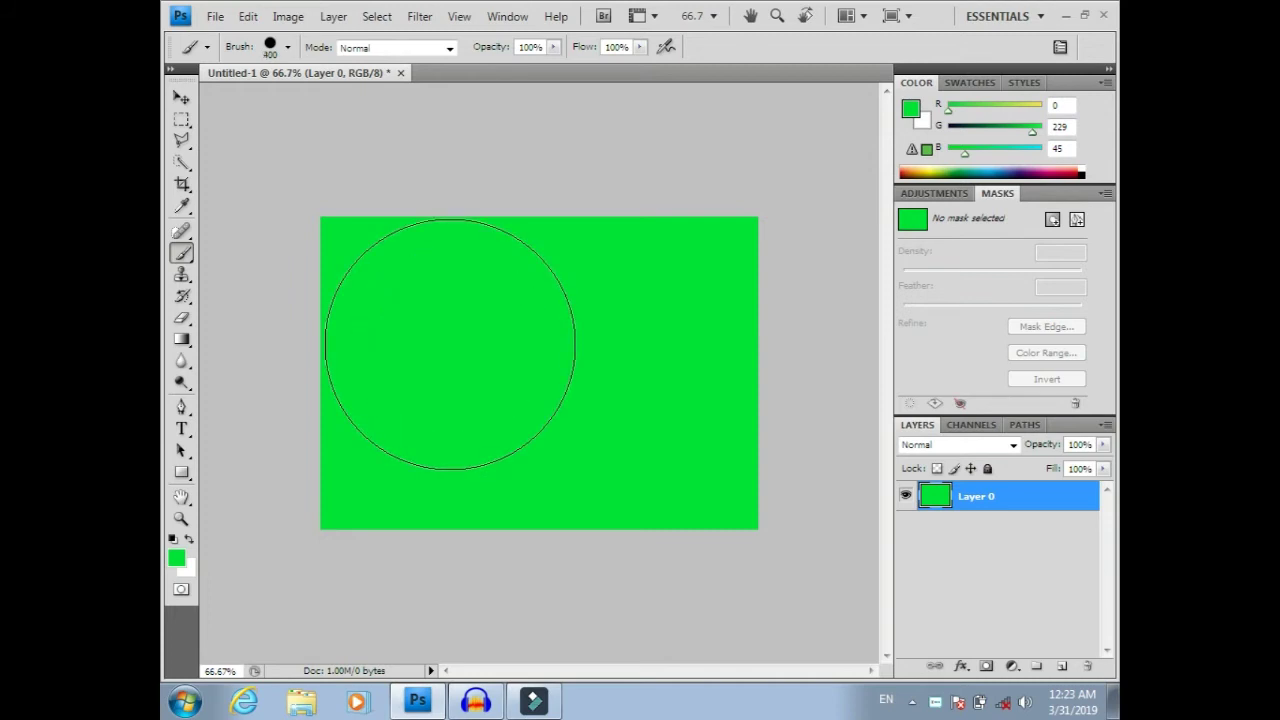
pyautogui.press('[')
pyautogui.press('[')
pyautogui.press('[')
pyautogui.press('[')
pyautogui.press('[')
pyautogui.press('[')
pyautogui.press('[')
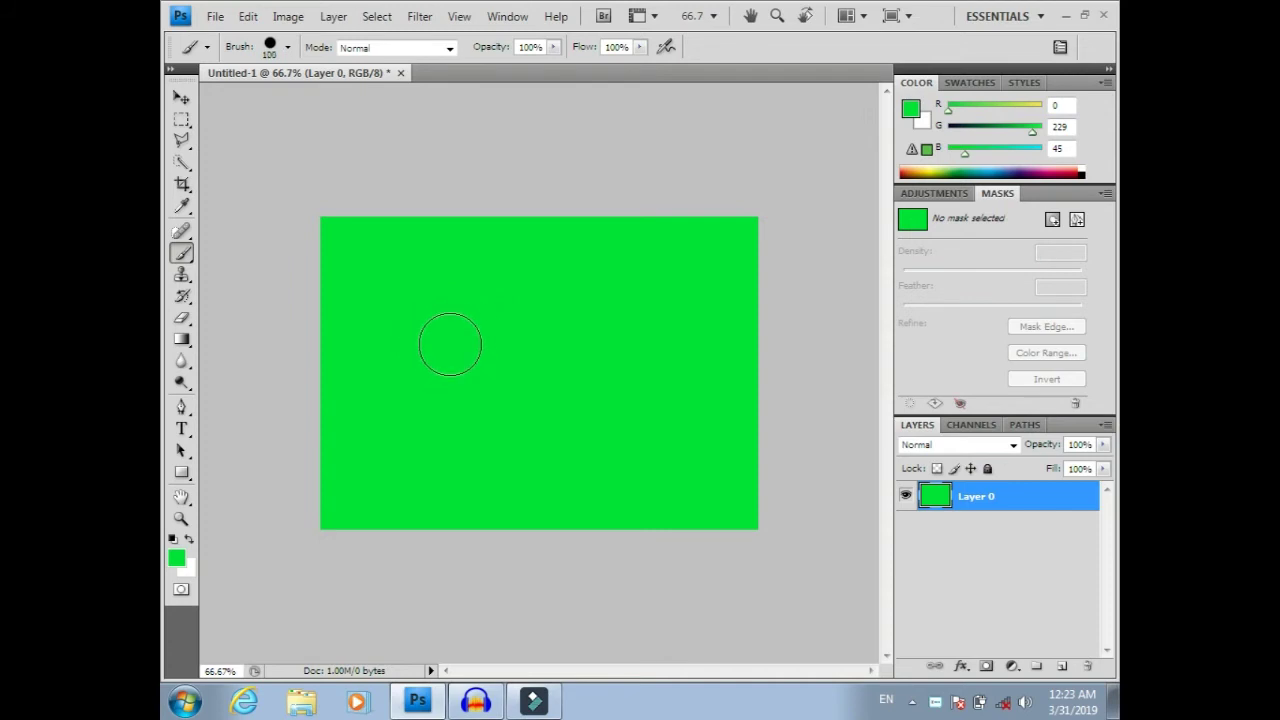
pyautogui.hotkey('ctrl', 'z')
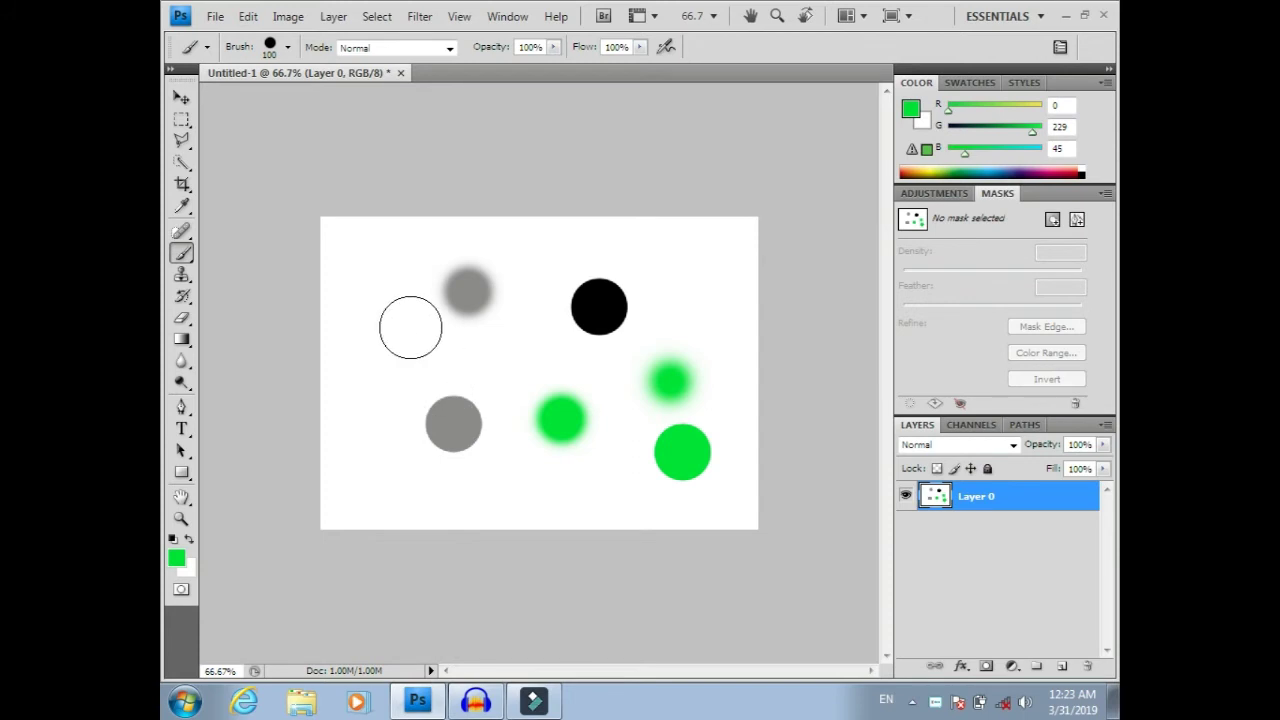
# Adjust the brush size up and down until it reads 118 px.
pyautogui.press('alt')
pyautogui.press('[')
pyautogui.press('[')
pyautogui.press('[')
pyautogui.press('[')
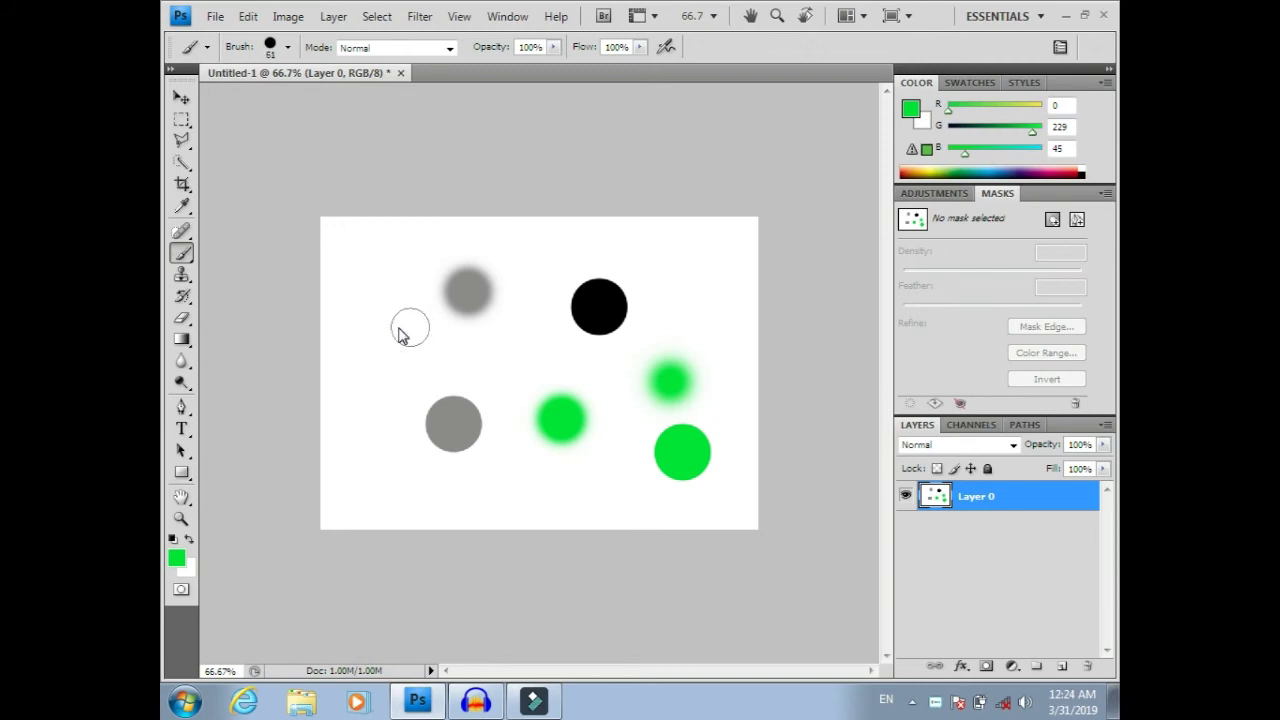
pyautogui.press('[')
pyautogui.press('[')
pyautogui.press('[')
pyautogui.press(']')
pyautogui.press(']')
pyautogui.press(']')
pyautogui.press(']')
pyautogui.press(']')
pyautogui.press(']')
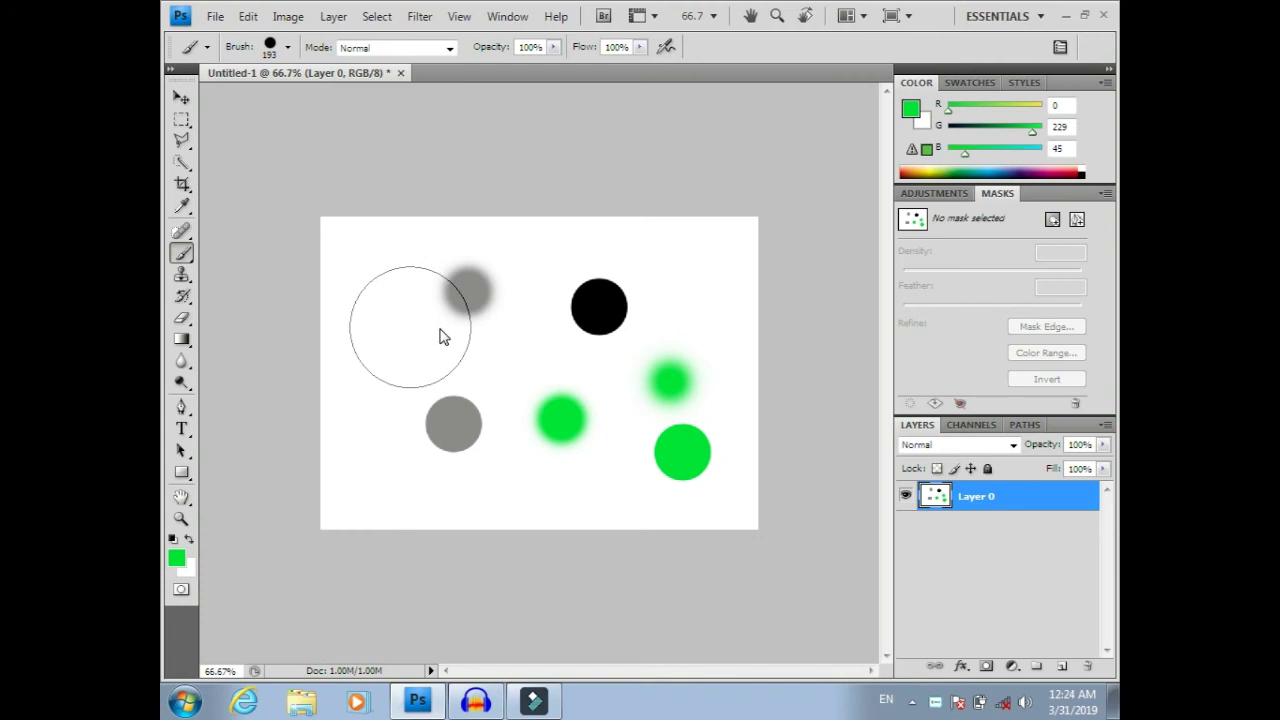
pyautogui.press('[')
pyautogui.press('[')
pyautogui.press('[')
pyautogui.press('[')
pyautogui.press('[')
pyautogui.press('[')
pyautogui.press('[')
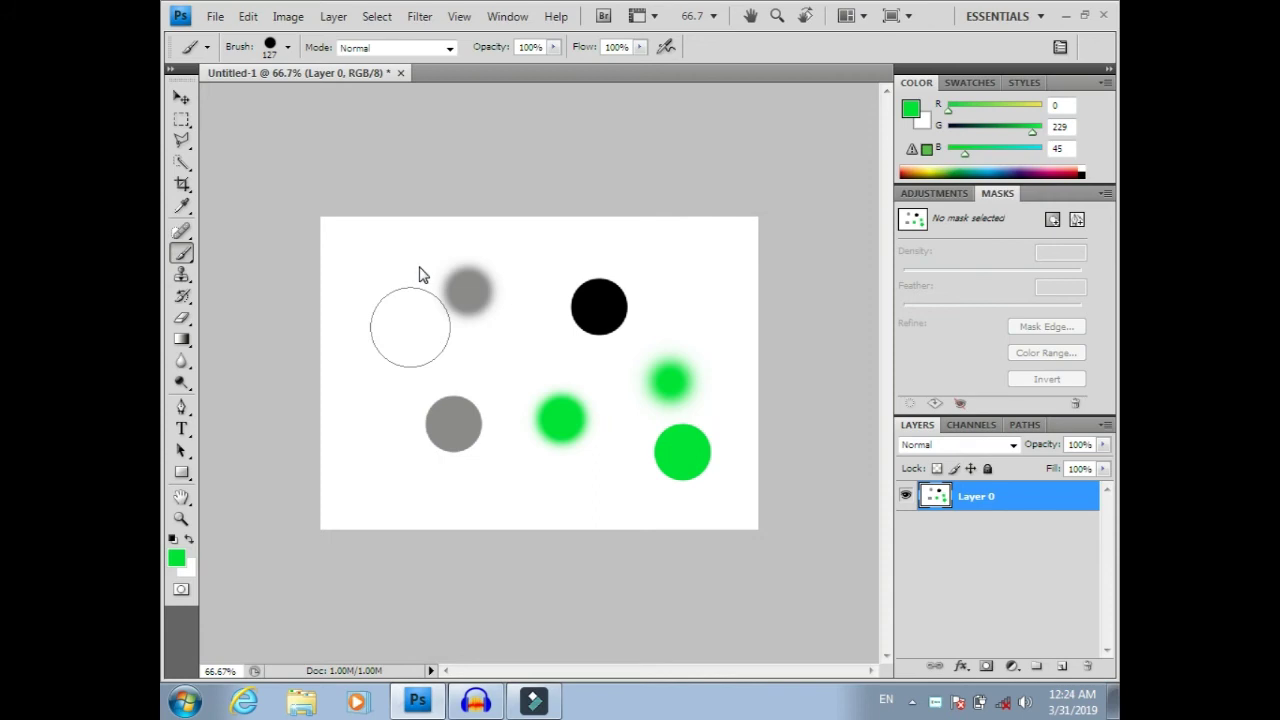
pyautogui.press('[')
pyautogui.press('[')
# Open the Brush preset picker showing 118 px diameter at 100% hardness and scroll the presets.
pyautogui.click(287, 47)
pyautogui.moveTo(371, 217)
pyautogui.mouseDown()
pyautogui.moveTo(371, 270)
pyautogui.moveTo(377, 182)
pyautogui.mouseUp()
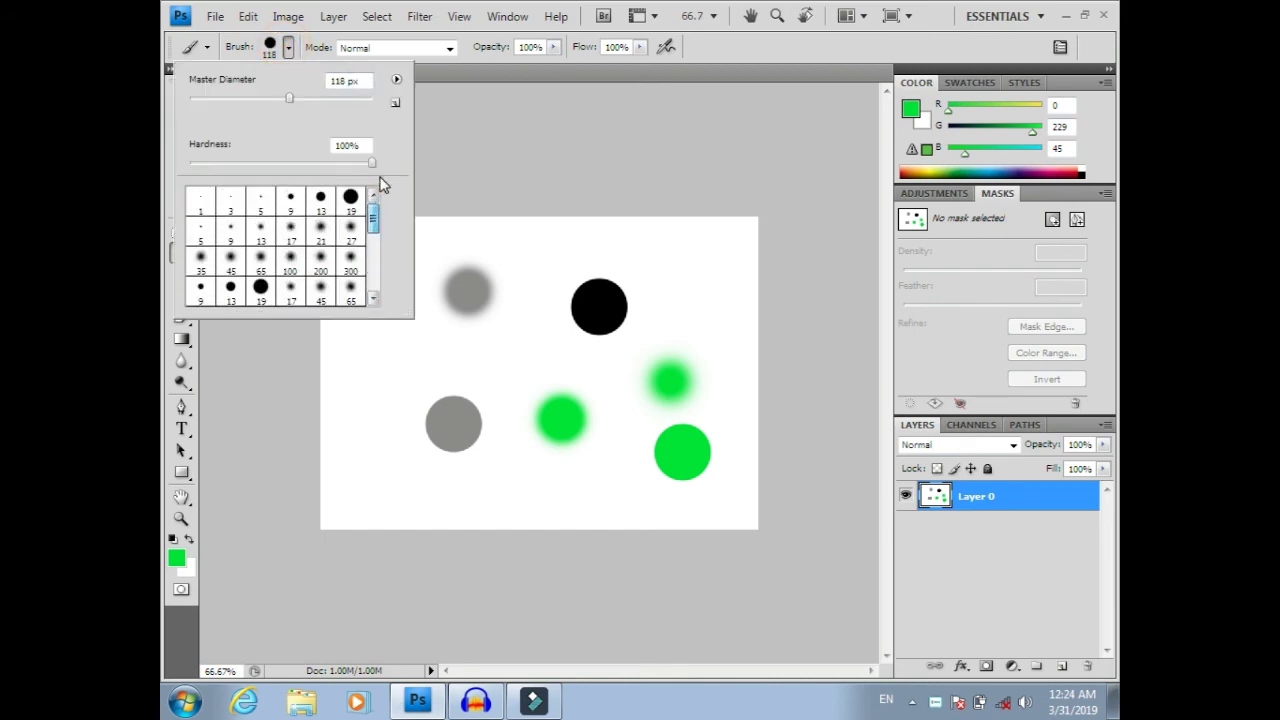